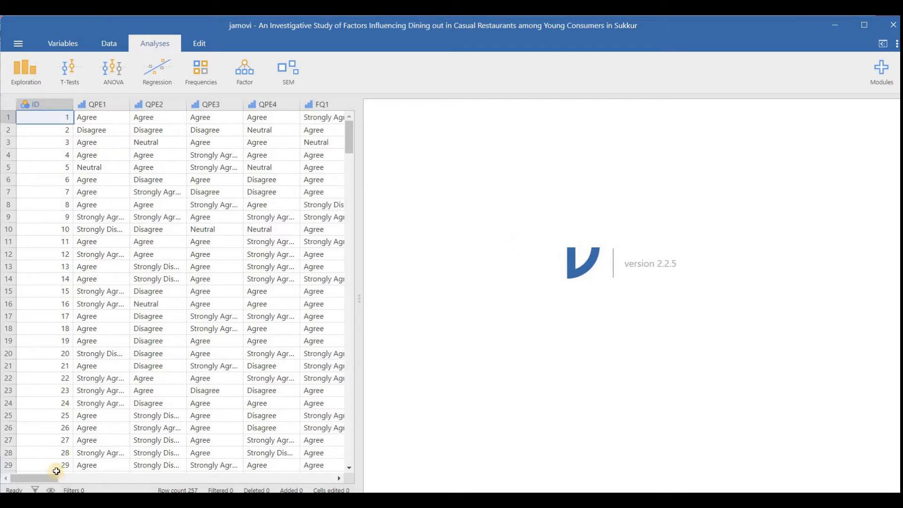
- Create a correlation matrix for the variables QPE1 through QPE4
{"action": "left_click_drag", "start_coordinate": [57, 479], "coordinate": [82, 477]}
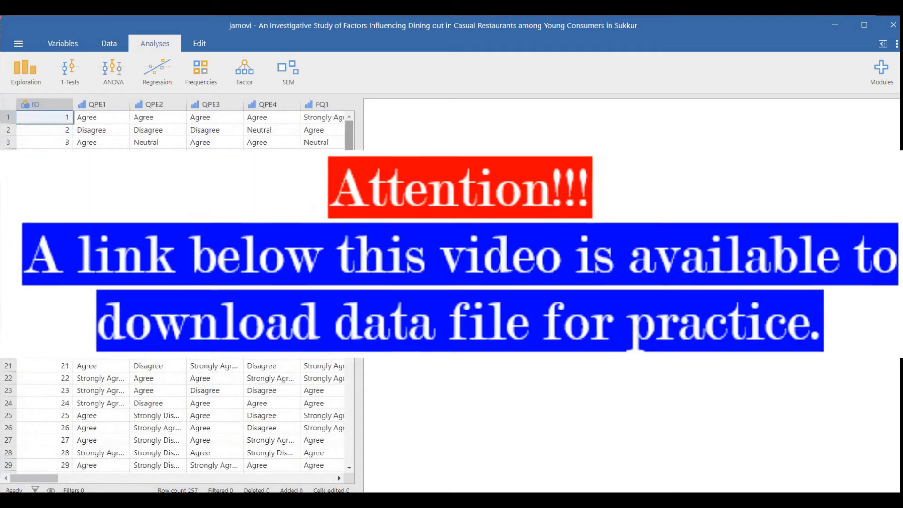
{"action": "left_click_drag", "start_coordinate": [349, 143], "coordinate": [356, 118]}
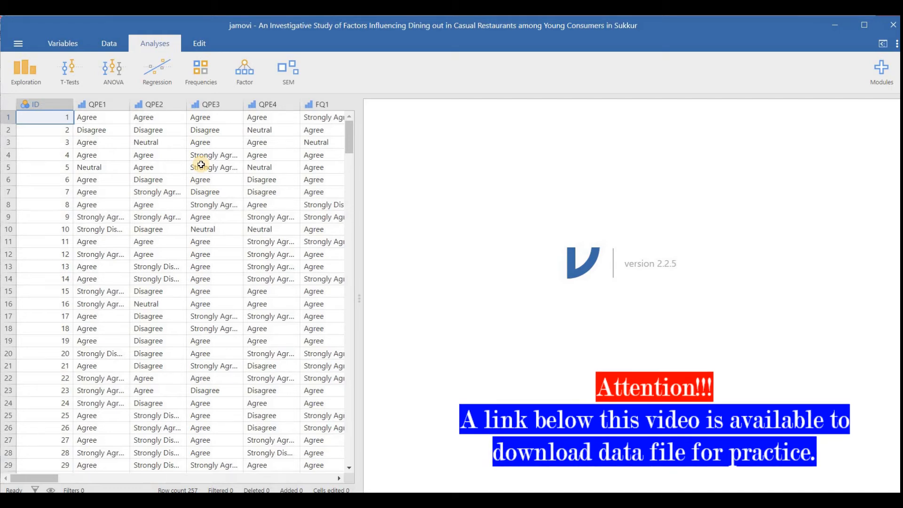
{"action": "left_click", "coordinate": [164, 72]}
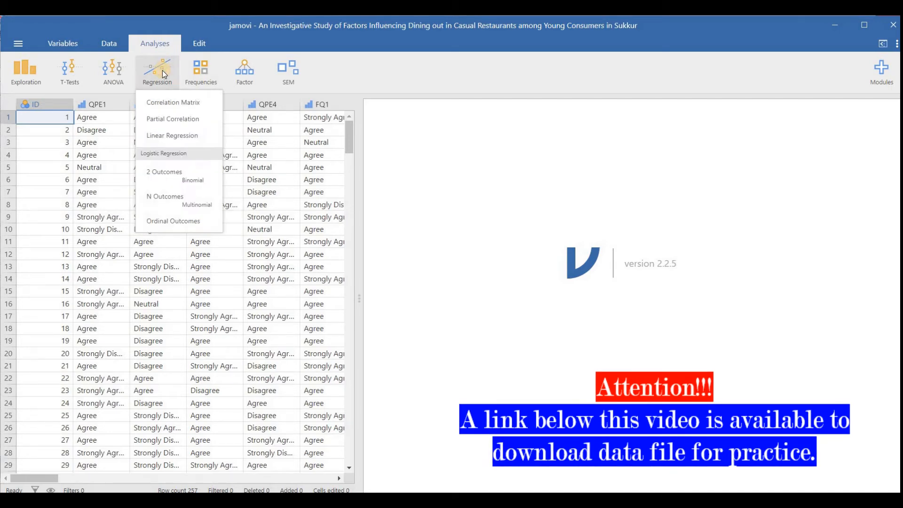
{"action": "left_click", "coordinate": [164, 109]}
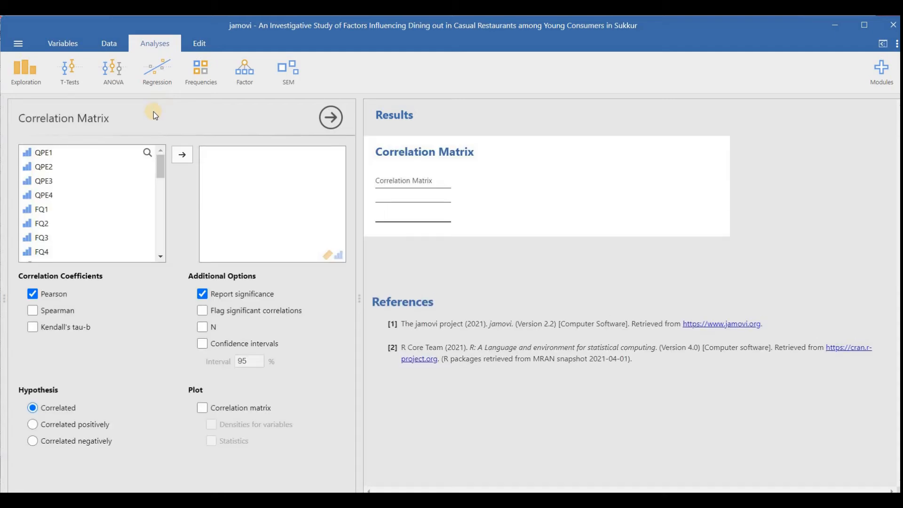
{"action": "left_click", "coordinate": [47, 156]}
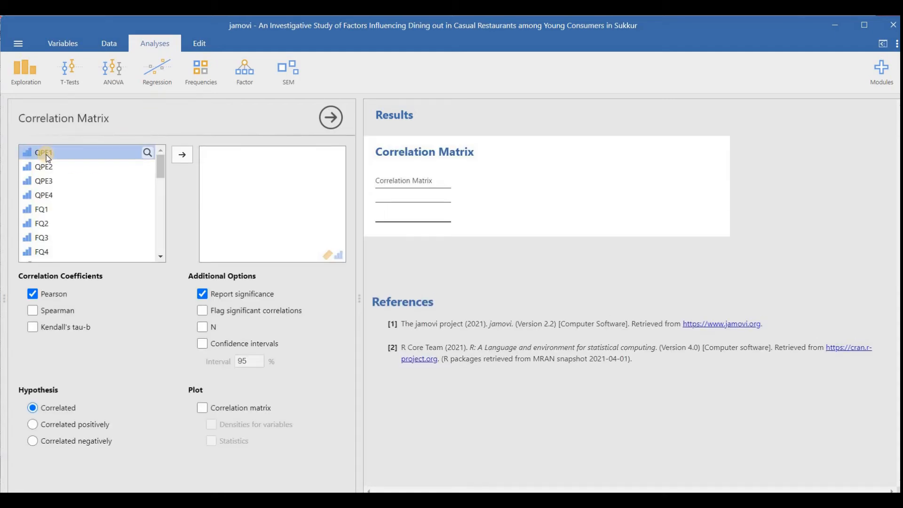
{"action": "left_click", "coordinate": [45, 201], "text": "shift"}
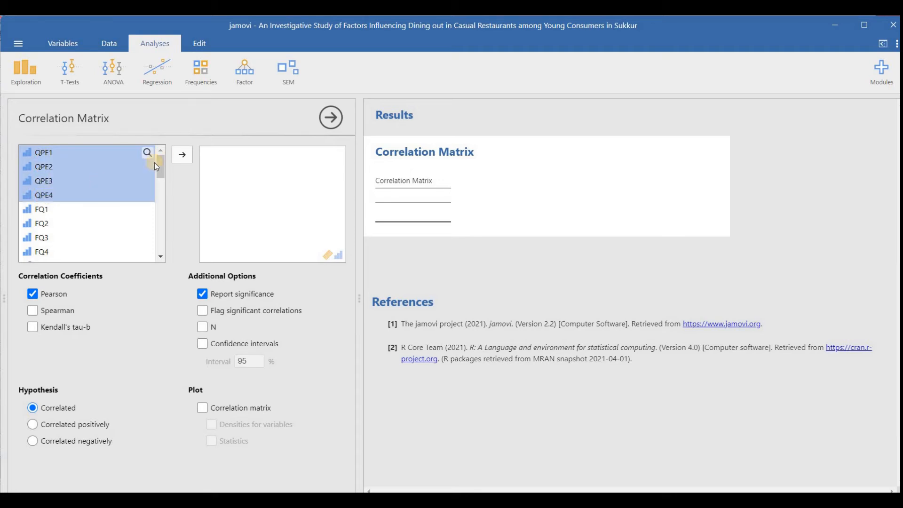
{"action": "left_click", "coordinate": [185, 154]}
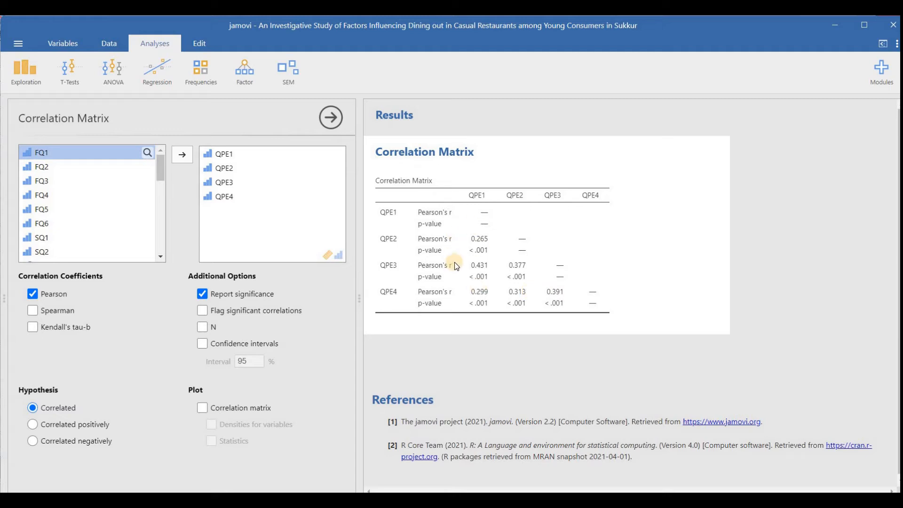
- Try adding the Spearman and Kendall's tau-b coefficients to the matrix and return to Pearson only
{"action": "left_click", "coordinate": [49, 315]}
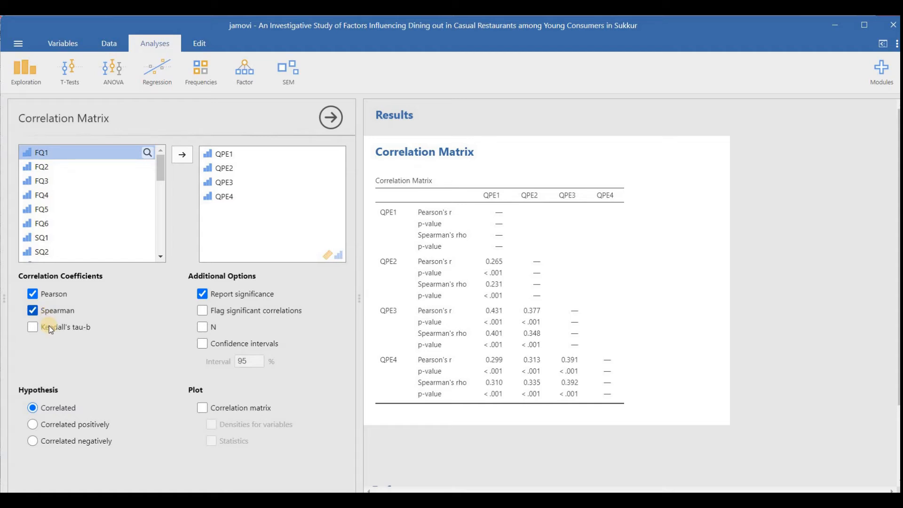
{"action": "left_click", "coordinate": [49, 325]}
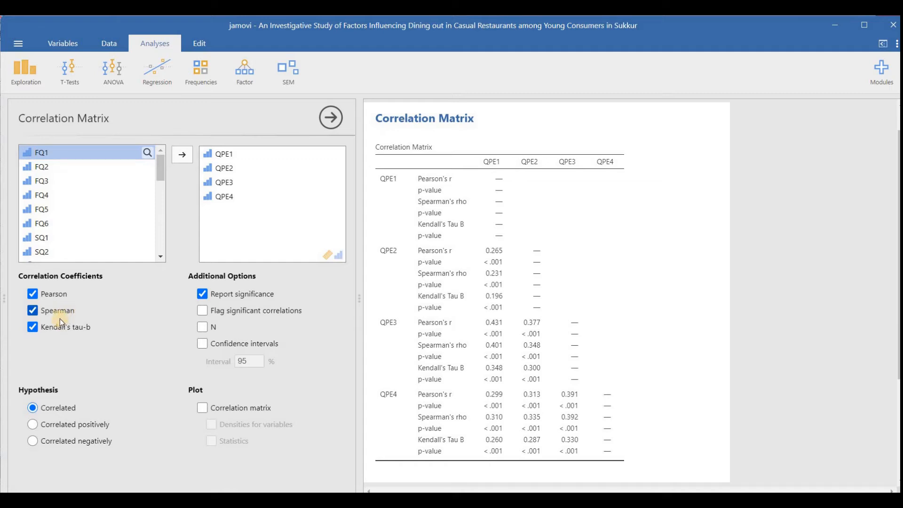
{"action": "left_click", "coordinate": [60, 311]}
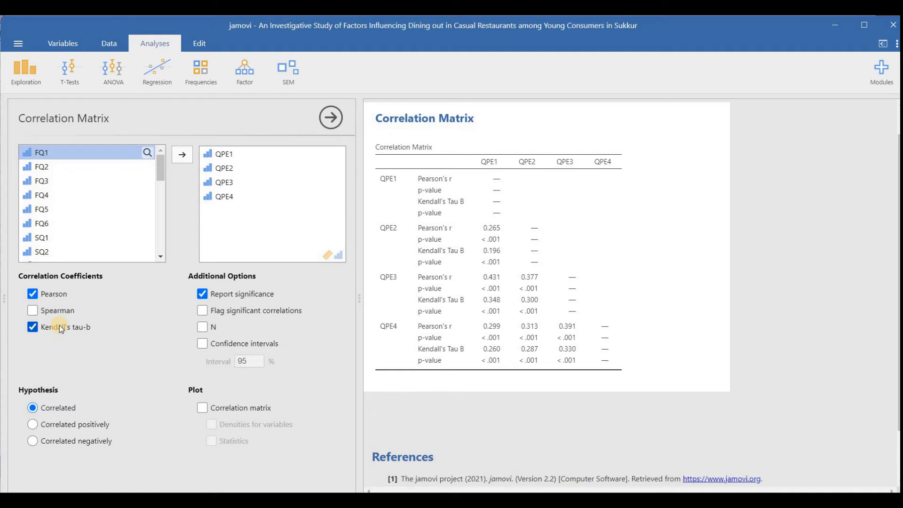
{"action": "left_click", "coordinate": [59, 327]}
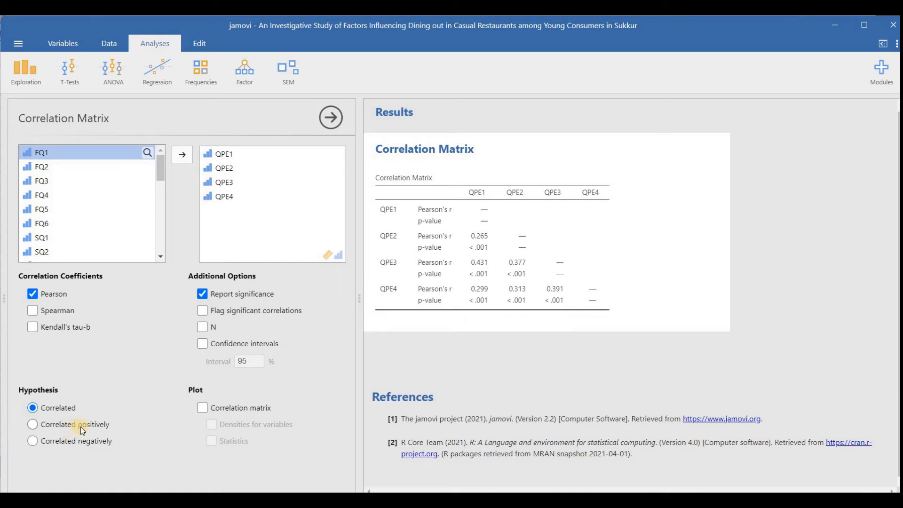
- Try the Correlated positively and Correlated negatively hypotheses and return to Correlated
{"action": "left_click", "coordinate": [33, 425]}
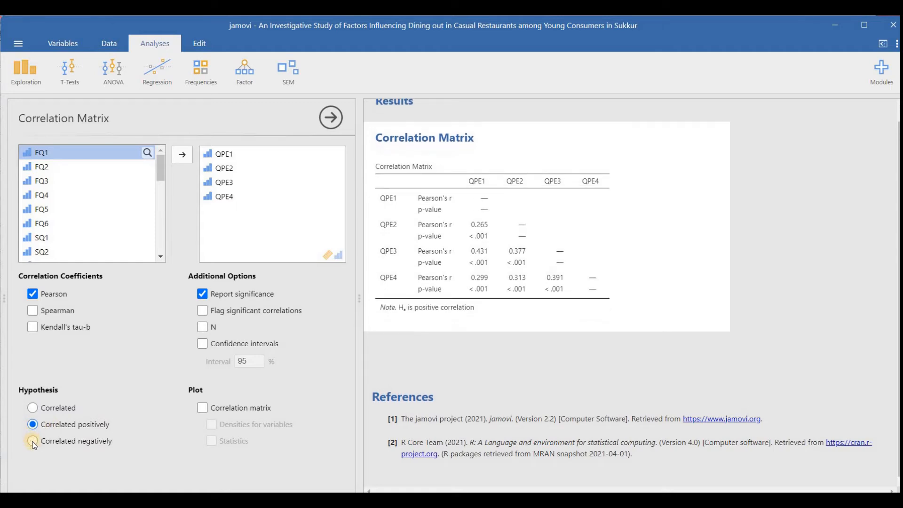
{"action": "left_click", "coordinate": [32, 442]}
{"action": "left_click", "coordinate": [33, 412]}
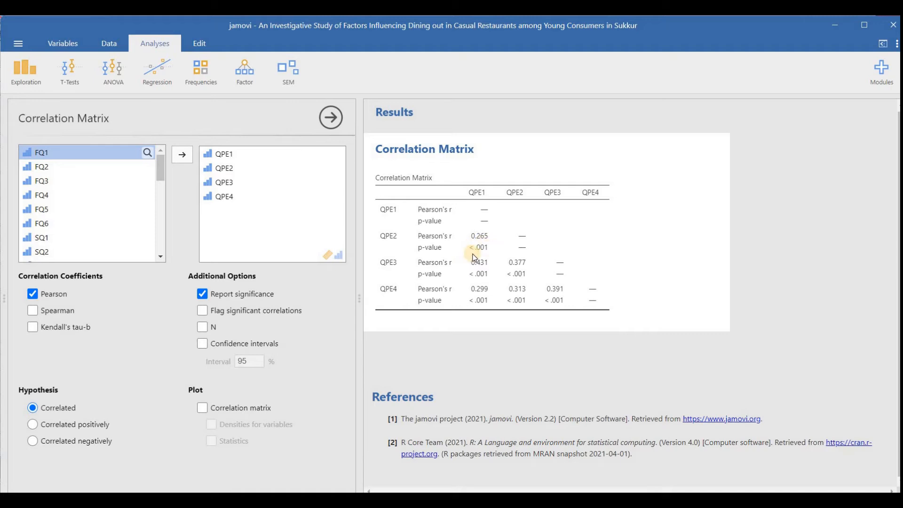
- Try the additional options on the QPE matrix: significance reporting, flagged significant correlations, N and 95% confidence intervals
{"action": "left_click", "coordinate": [202, 294]}
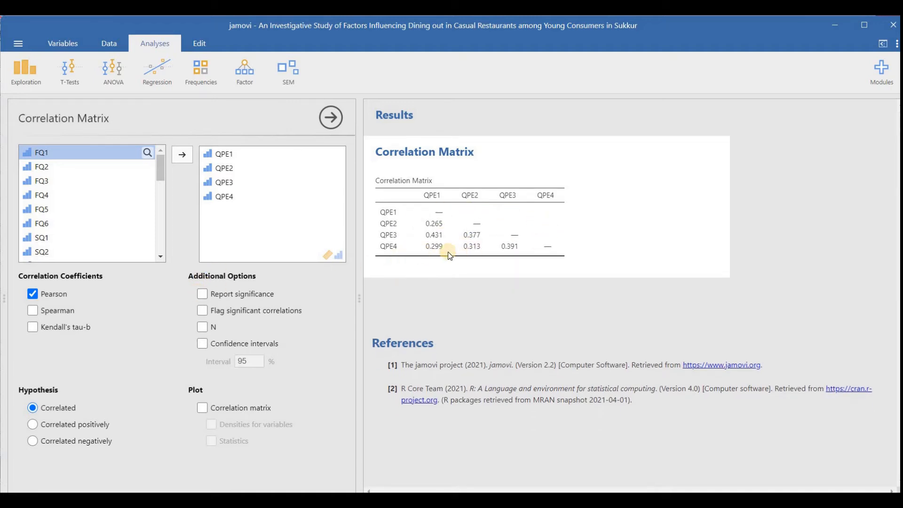
{"action": "left_click", "coordinate": [232, 295]}
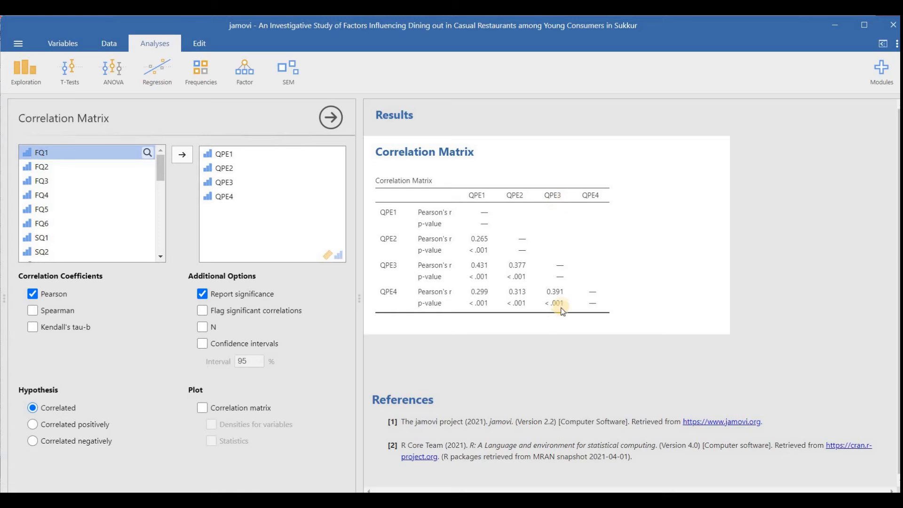
{"action": "left_click", "coordinate": [239, 312]}
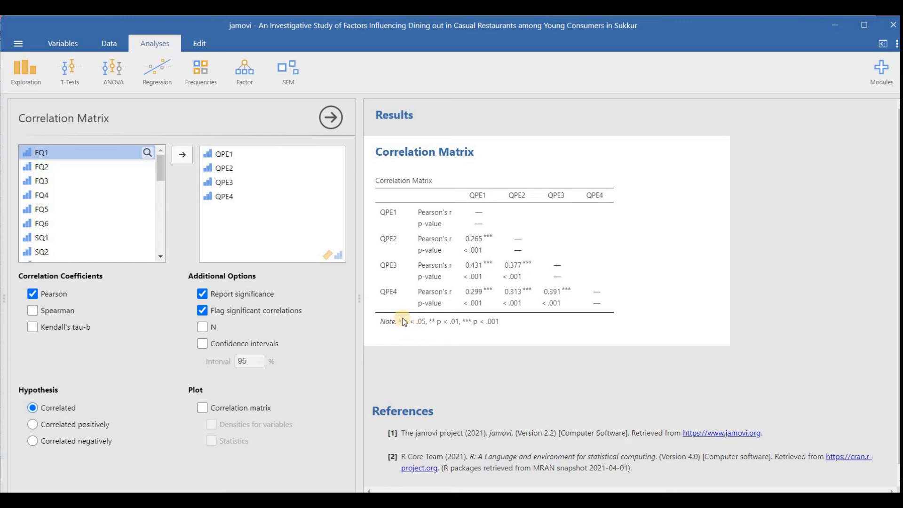
{"action": "left_click", "coordinate": [203, 327]}
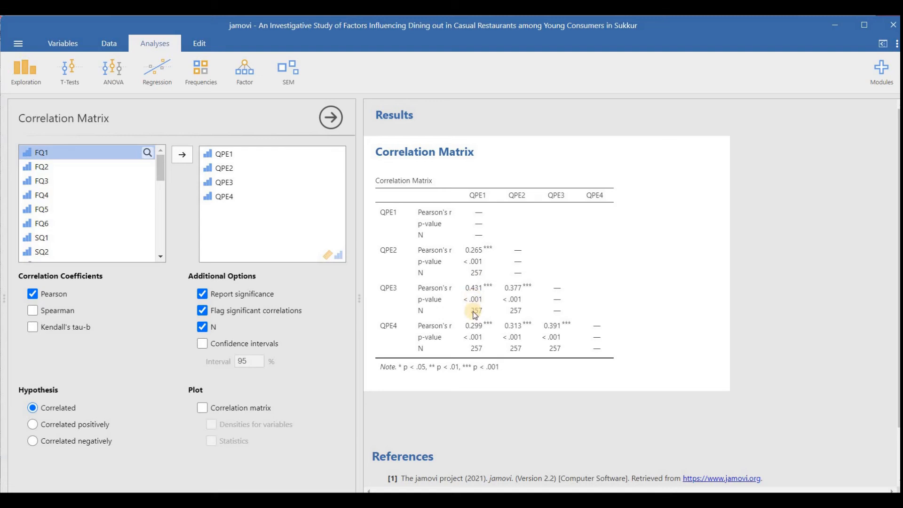
{"action": "left_click", "coordinate": [214, 345]}
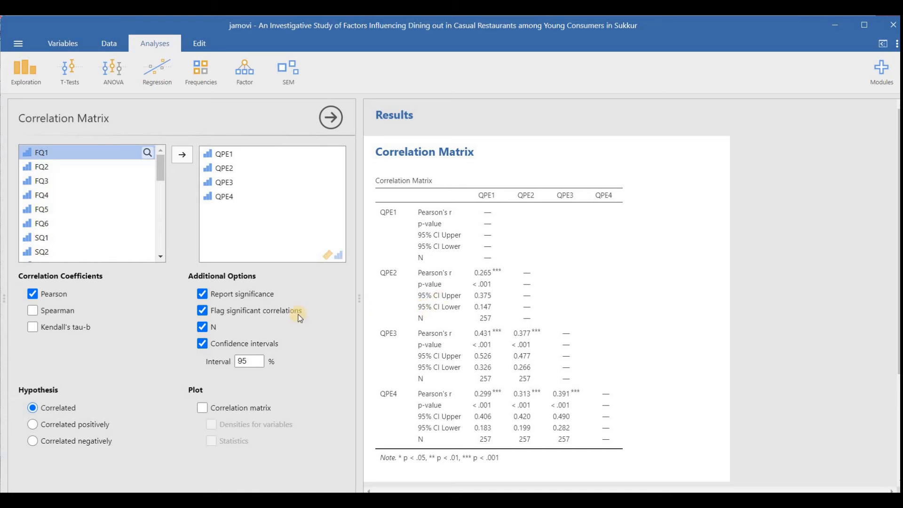
{"action": "left_click", "coordinate": [219, 345]}
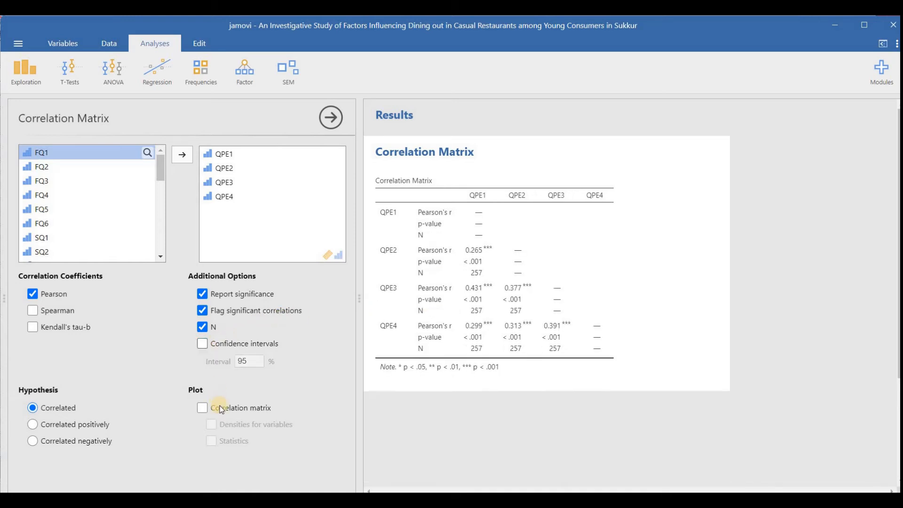
- Plot the correlation matrix of the QPE items with densities for variables and statistics
{"action": "left_click", "coordinate": [221, 408]}
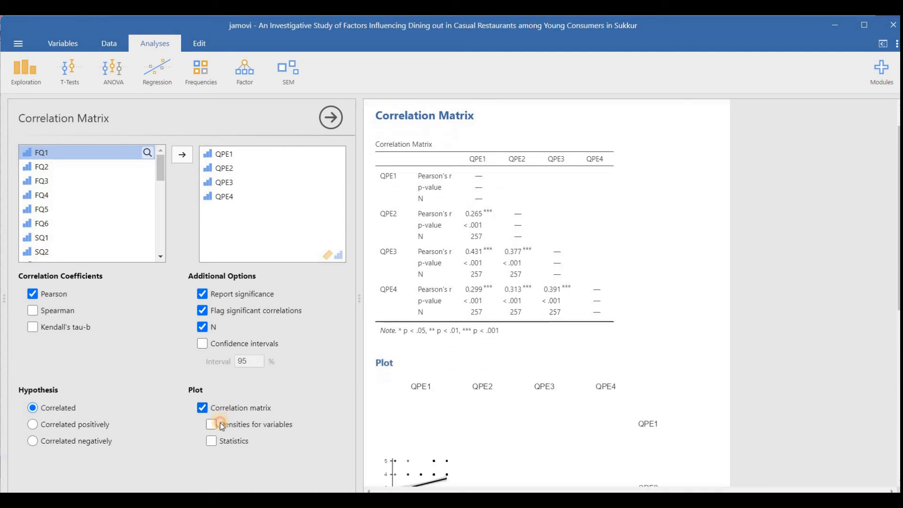
{"action": "left_click", "coordinate": [213, 426]}
{"action": "left_click", "coordinate": [220, 441]}
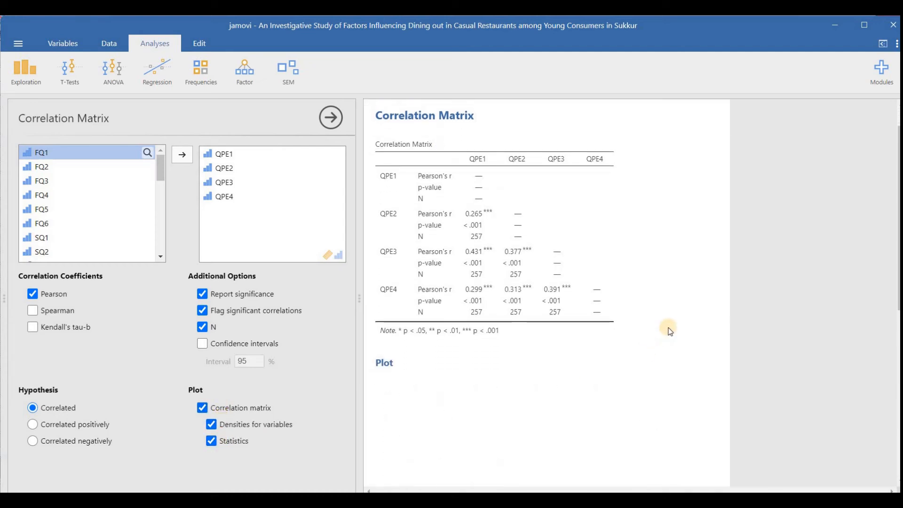
{"action": "scroll", "coordinate": [658, 341], "scroll_direction": "down", "scroll_amount": 5}
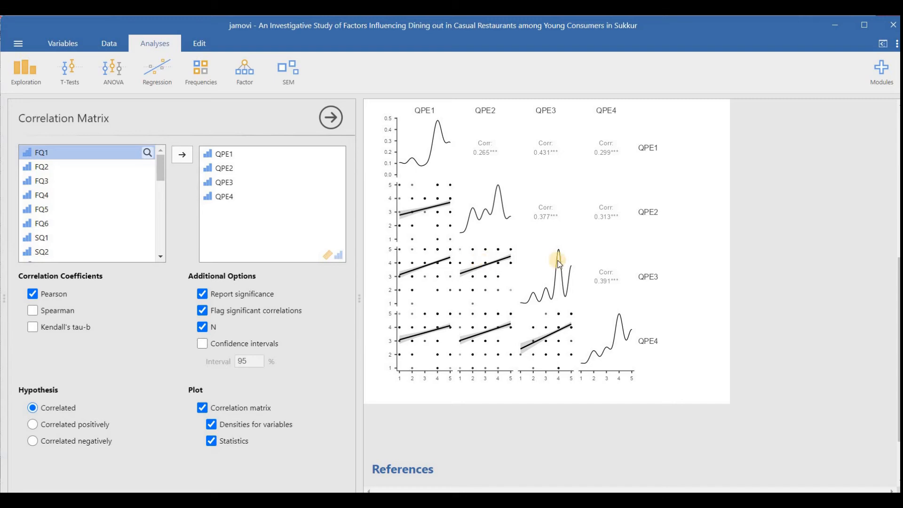
- Turn off N, the flagging of significant correlations and the correlation matrix plot with its sub-options
{"action": "left_click", "coordinate": [202, 327]}
{"action": "left_click", "coordinate": [202, 311]}
{"action": "left_click", "coordinate": [211, 424]}
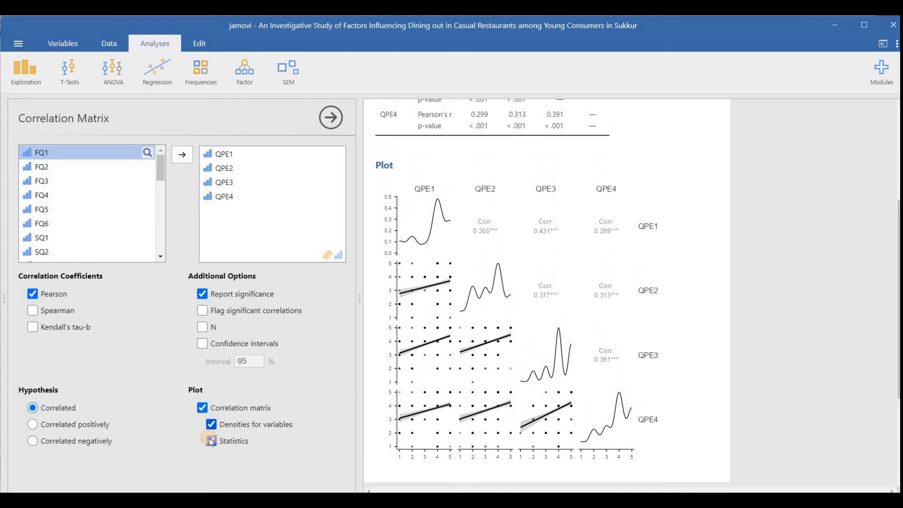
{"action": "left_click", "coordinate": [202, 408]}
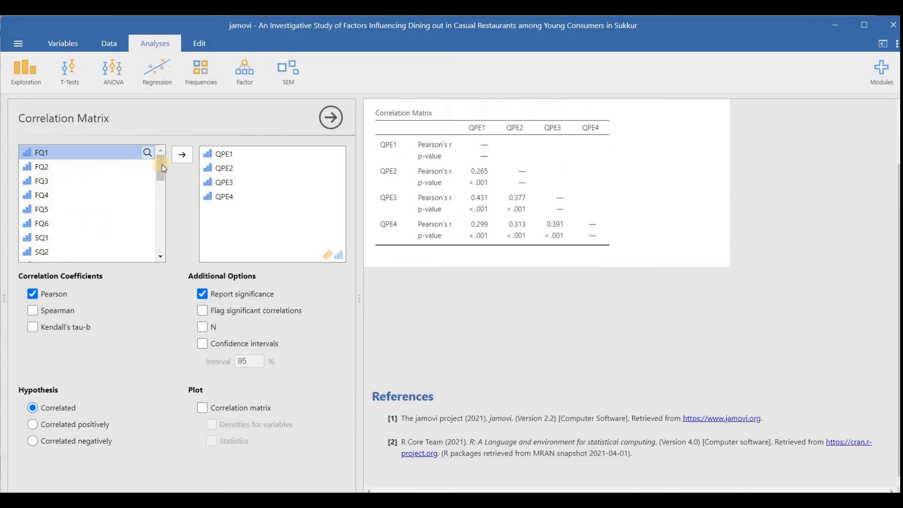
- Add all remaining scale items from FQ1 through RI4 to the correlation matrix
{"action": "left_click_drag", "start_coordinate": [162, 168], "coordinate": [162, 173]}
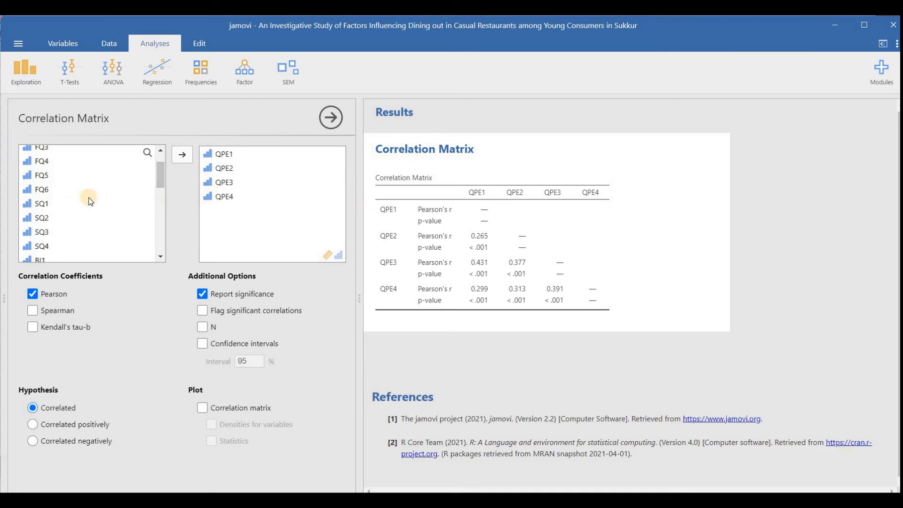
{"action": "left_click_drag", "start_coordinate": [164, 182], "coordinate": [166, 171]}
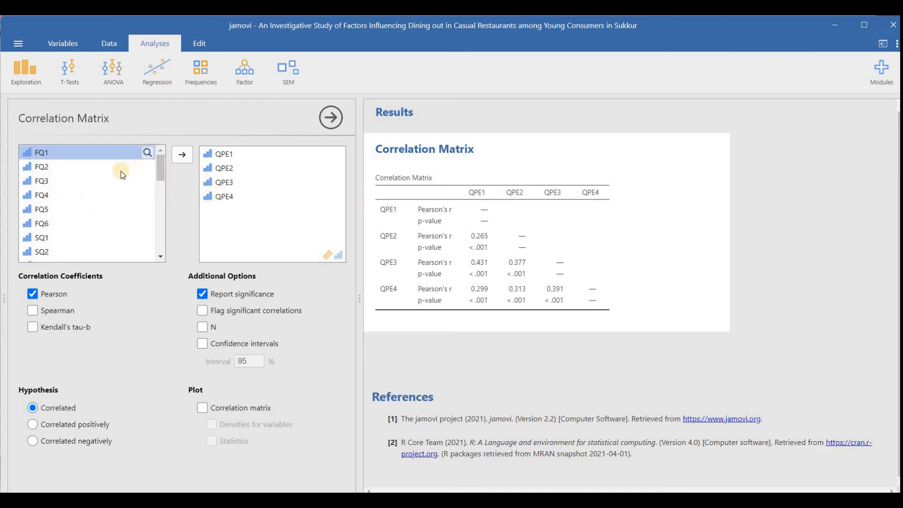
{"action": "left_click", "coordinate": [163, 224]}
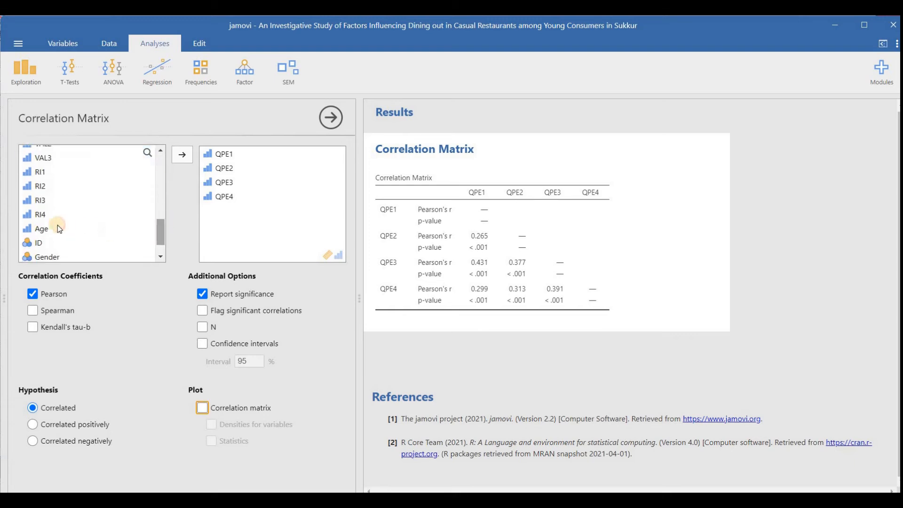
{"action": "left_click", "coordinate": [51, 211], "text": "shift"}
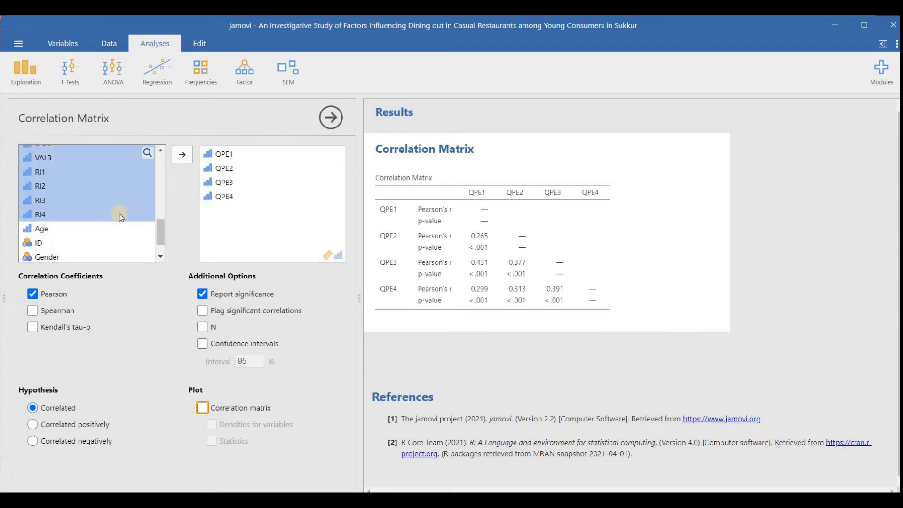
{"action": "left_click", "coordinate": [189, 153]}
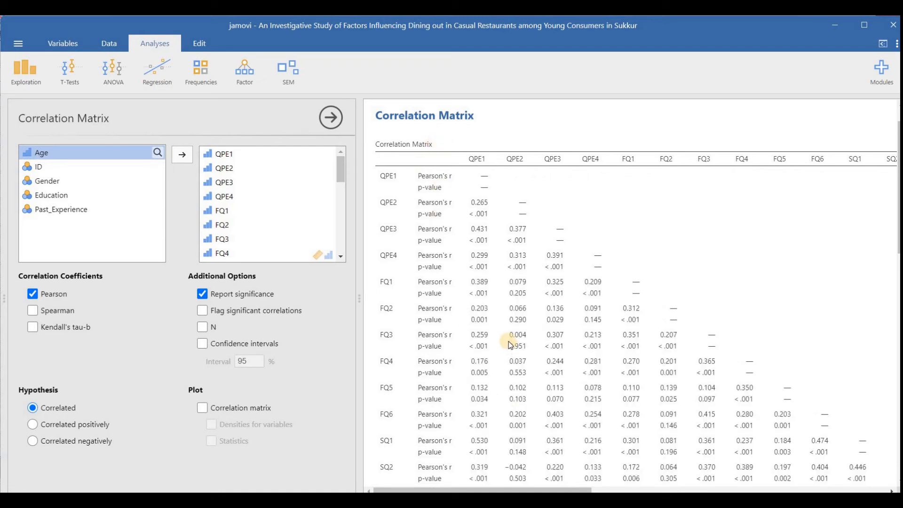
- Report significance, flag significant correlations, and show N and 95% confidence intervals for the full item matrix
{"action": "scroll", "coordinate": [510, 341], "scroll_direction": "down", "scroll_amount": 2}
{"action": "scroll", "coordinate": [509, 341], "scroll_direction": "up", "scroll_amount": 2}
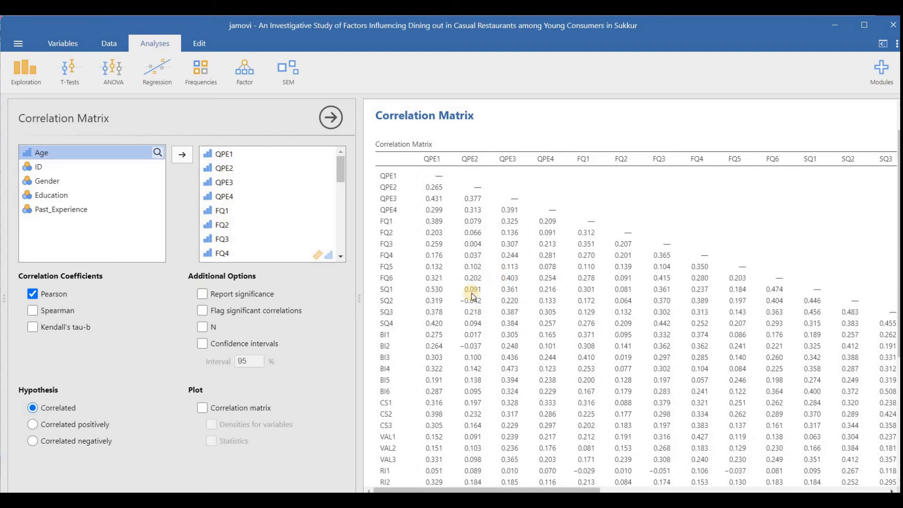
{"action": "left_click", "coordinate": [202, 312]}
{"action": "left_click", "coordinate": [202, 328]}
{"action": "left_click", "coordinate": [203, 345]}
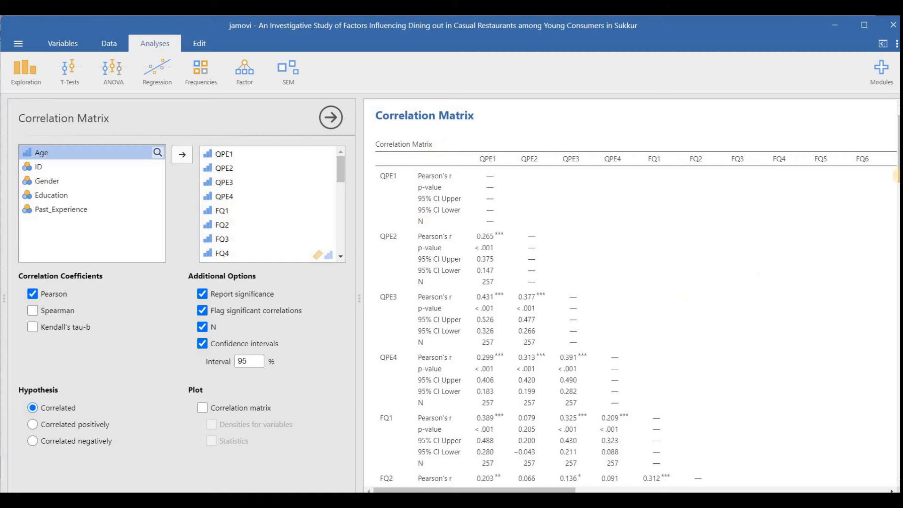
- Try the correlation matrix plot with densities and statistics for all items and turn it off again
{"action": "left_click_drag", "start_coordinate": [899, 165], "coordinate": [898, 459]}
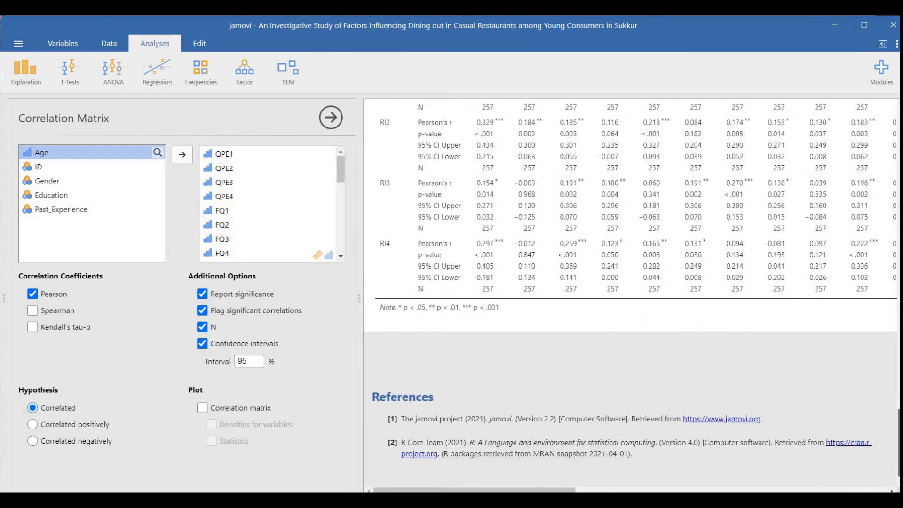
{"action": "left_click", "coordinate": [203, 408]}
{"action": "left_click", "coordinate": [212, 425]}
{"action": "left_click", "coordinate": [211, 441]}
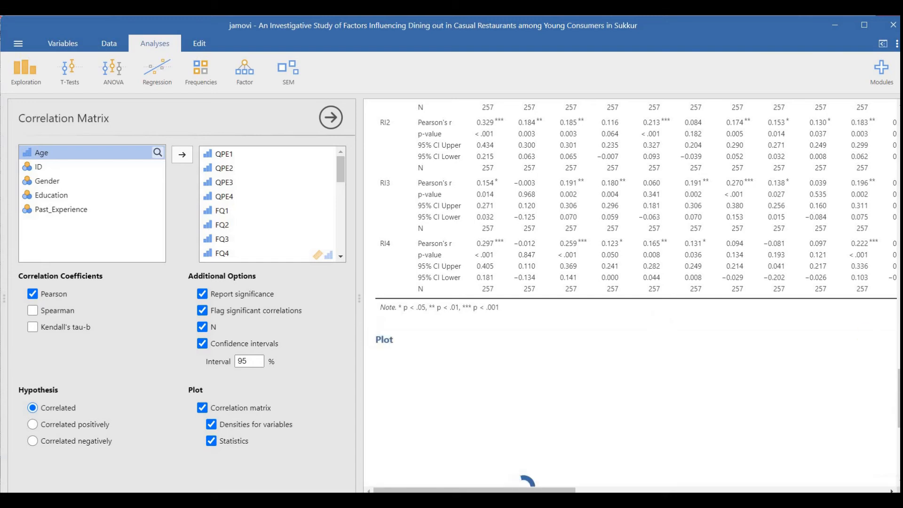
{"action": "left_click_drag", "start_coordinate": [899, 398], "coordinate": [900, 438]}
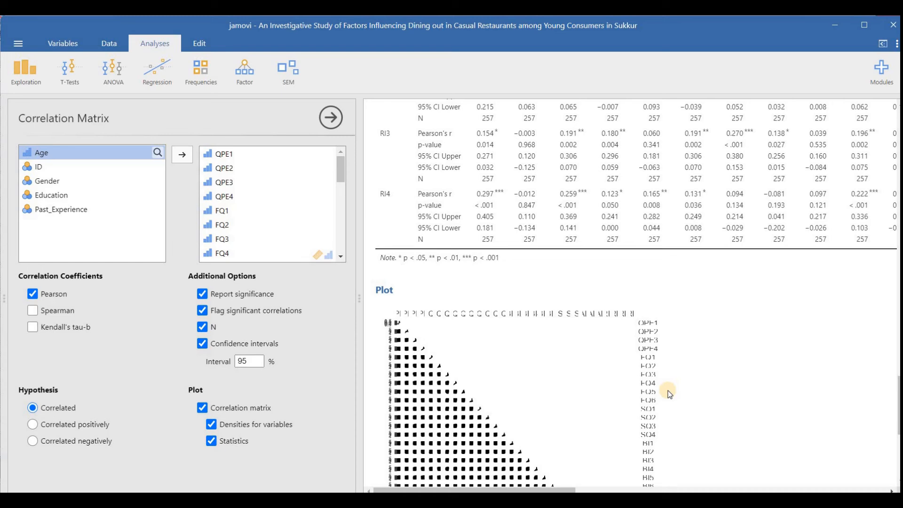
{"action": "left_click", "coordinate": [201, 408]}
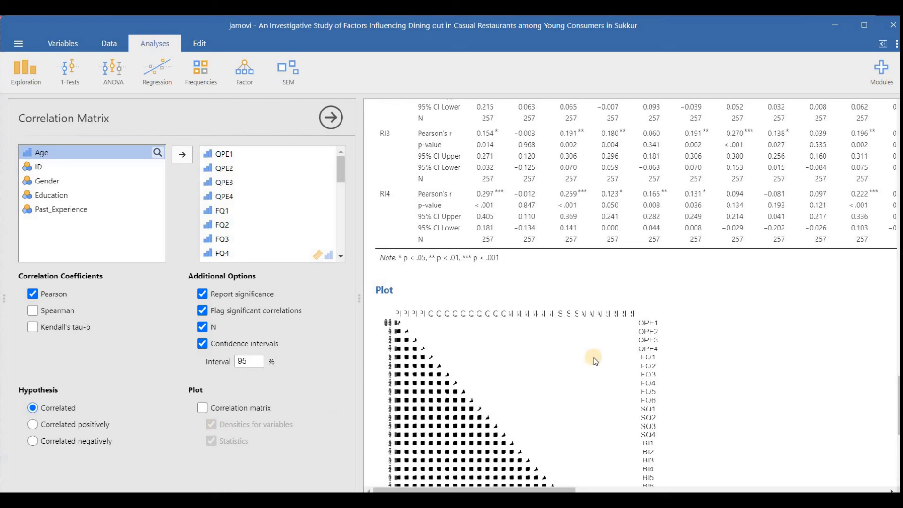
- Turn off confidence intervals, N, flagging of significant correlations and significance reporting for the full item matrix
{"action": "scroll", "coordinate": [594, 358], "scroll_direction": "up", "scroll_amount": 10}
{"action": "scroll", "coordinate": [594, 361], "scroll_direction": "up", "scroll_amount": 5}
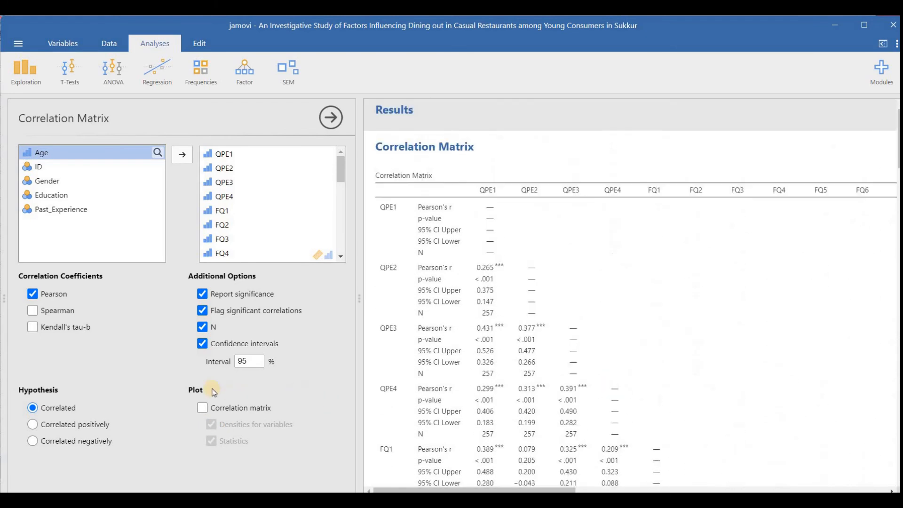
{"action": "left_click", "coordinate": [202, 344]}
{"action": "left_click", "coordinate": [203, 327]}
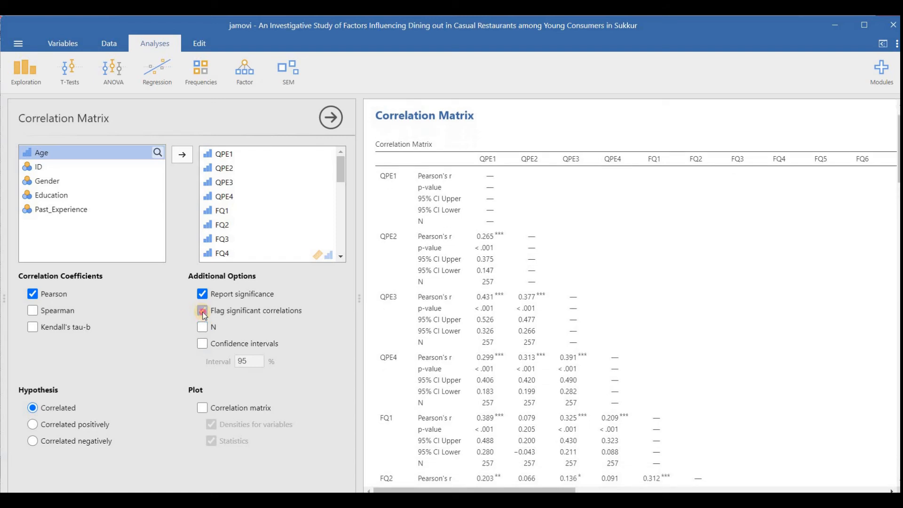
{"action": "left_click", "coordinate": [203, 311]}
{"action": "left_click", "coordinate": [202, 295]}
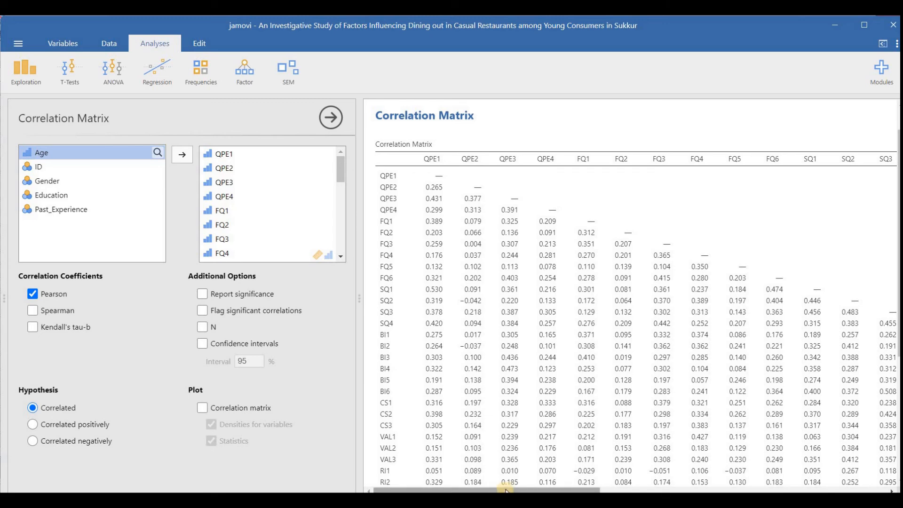
- Review the coefficients-only matrix across all items from QPE1 to RI4 and copy the correlation table
{"action": "left_click_drag", "start_coordinate": [593, 490], "coordinate": [846, 487]}
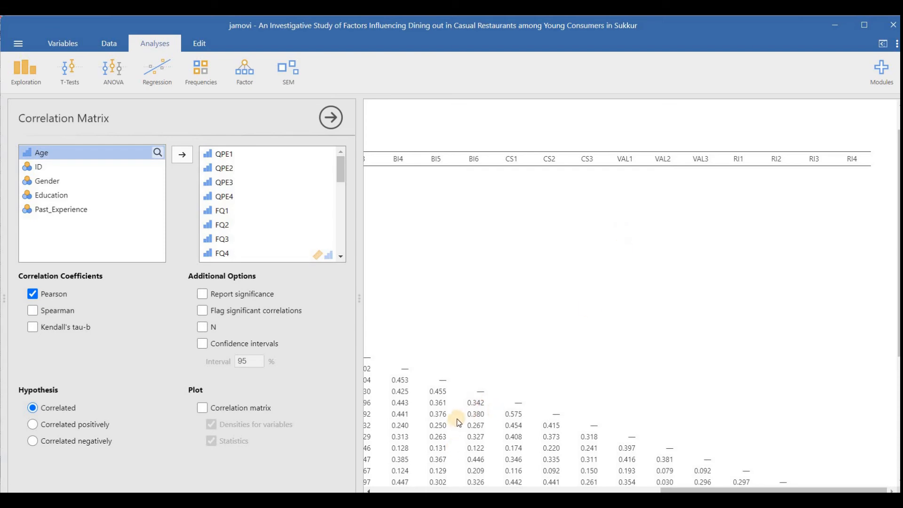
{"action": "left_click_drag", "start_coordinate": [675, 490], "coordinate": [388, 490]}
{"action": "scroll", "coordinate": [400, 282], "scroll_direction": "up", "scroll_amount": 10}
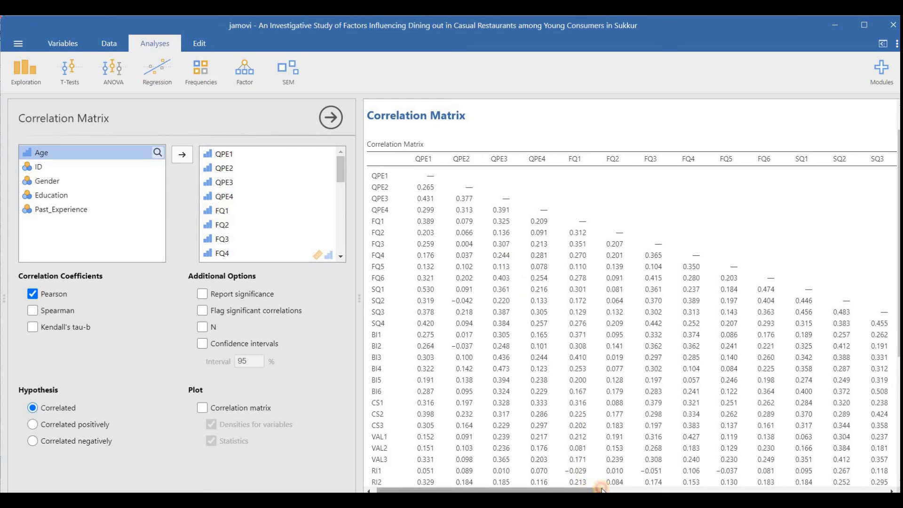
{"action": "left_click_drag", "start_coordinate": [599, 491], "coordinate": [612, 490]}
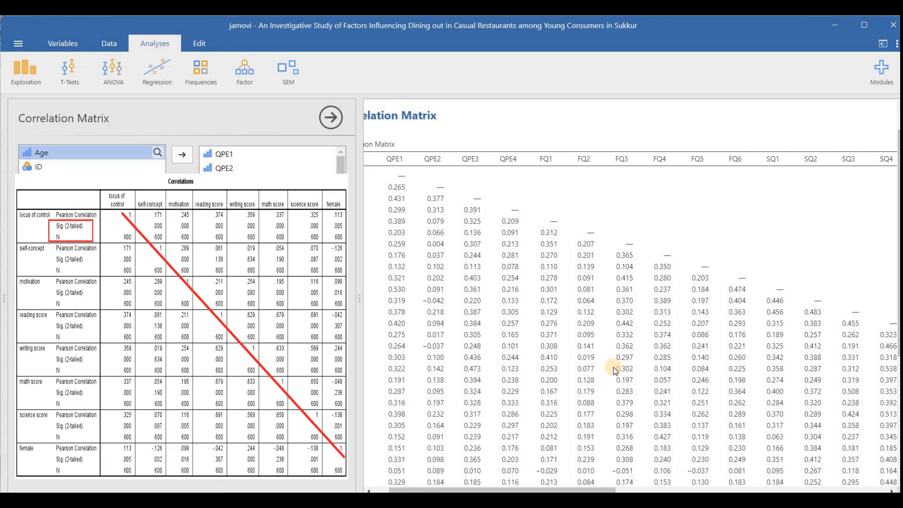
{"action": "right_click", "coordinate": [534, 281]}
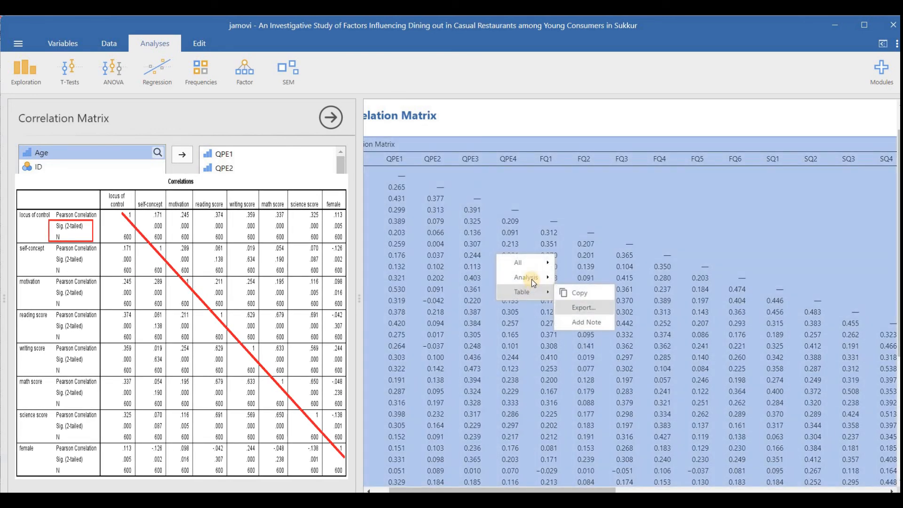
{"action": "left_click", "coordinate": [571, 292]}
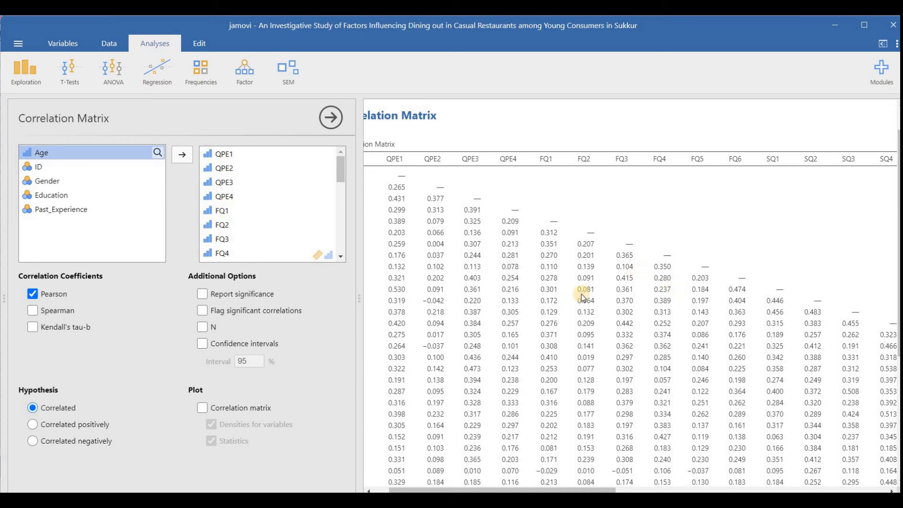
{"action": "right_click", "coordinate": [603, 301]}
{"action": "left_click", "coordinate": [614, 294]}
- Switch to the SPSS data editor and run a two-tailed Pearson bivariate correlation on QPE1 to QPE4 with significant correlations flagged
{"action": "mouse_move", "coordinate": [528, 500]}
{"action": "left_click", "coordinate": [593, 445]}
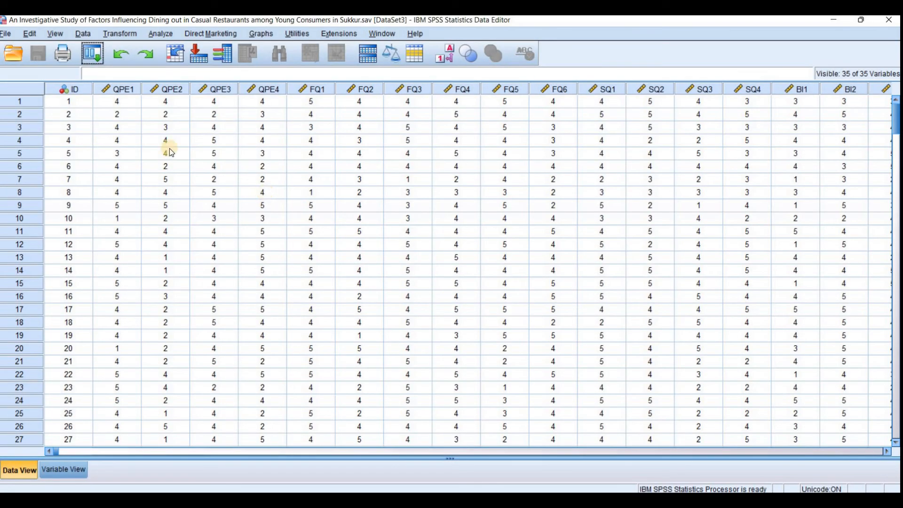
{"action": "left_click", "coordinate": [92, 54]}
{"action": "left_click", "coordinate": [121, 74]}
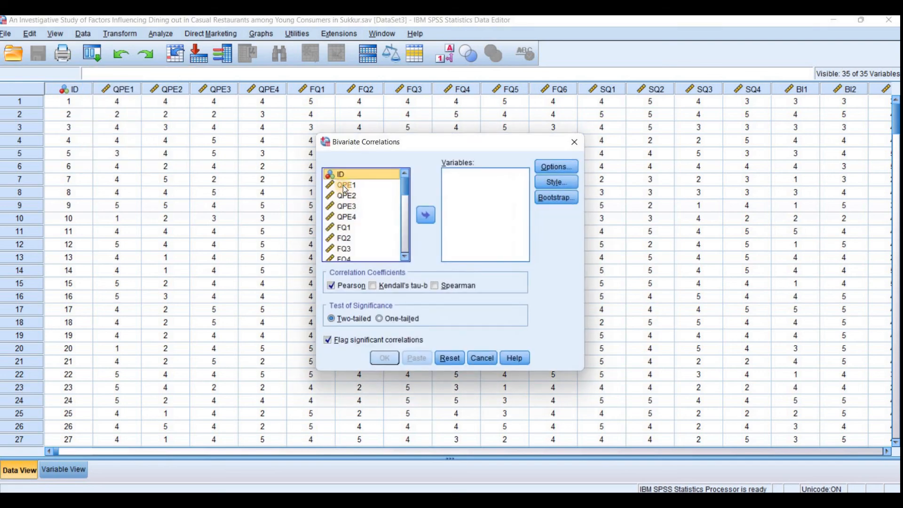
{"action": "left_click", "coordinate": [343, 185]}
{"action": "left_click", "coordinate": [351, 216], "text": "shift"}
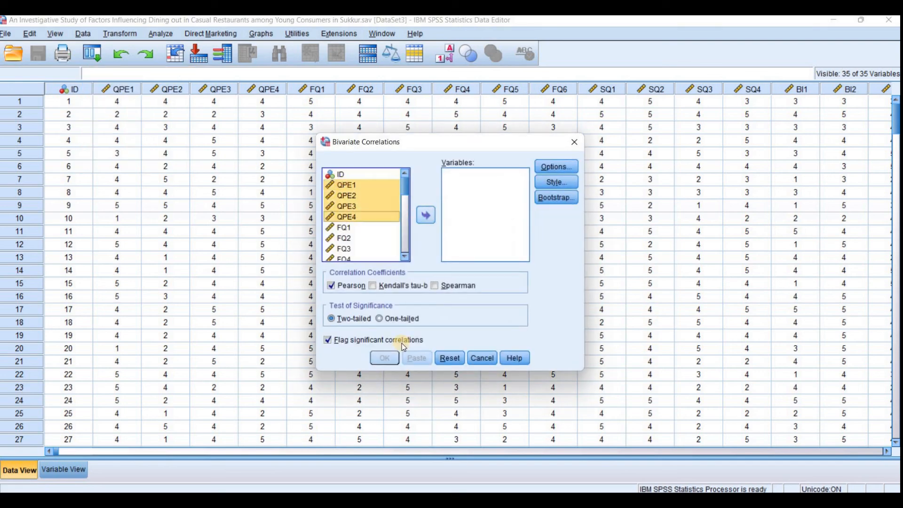
{"action": "left_click", "coordinate": [425, 215]}
{"action": "left_click", "coordinate": [385, 358]}
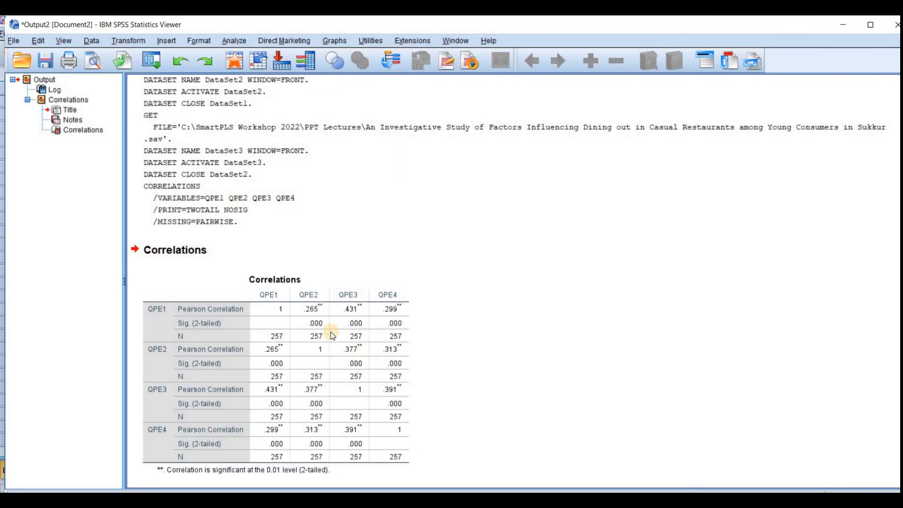
- Compare the jamovi correlation matrix with the SPSS Viewer correlations table for QPE1 to QPE4
{"action": "mouse_move", "coordinate": [527, 500]}
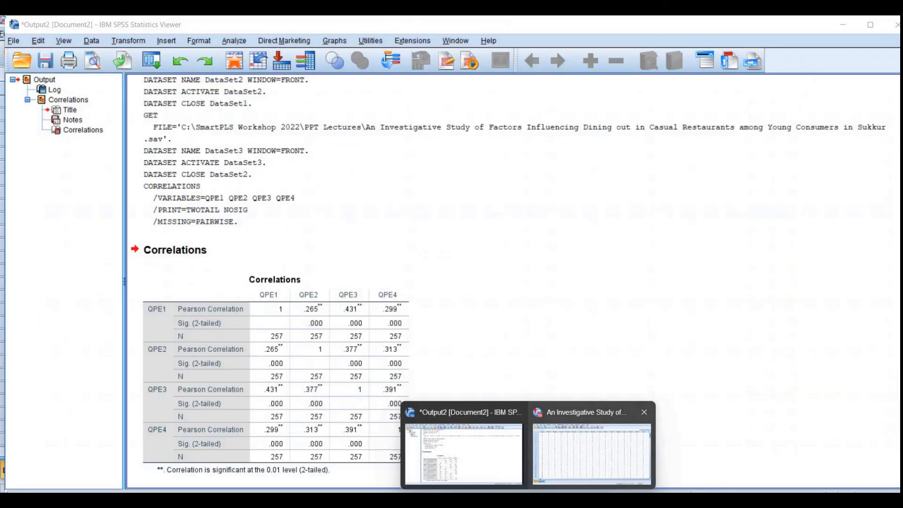
{"action": "left_click", "coordinate": [503, 500]}
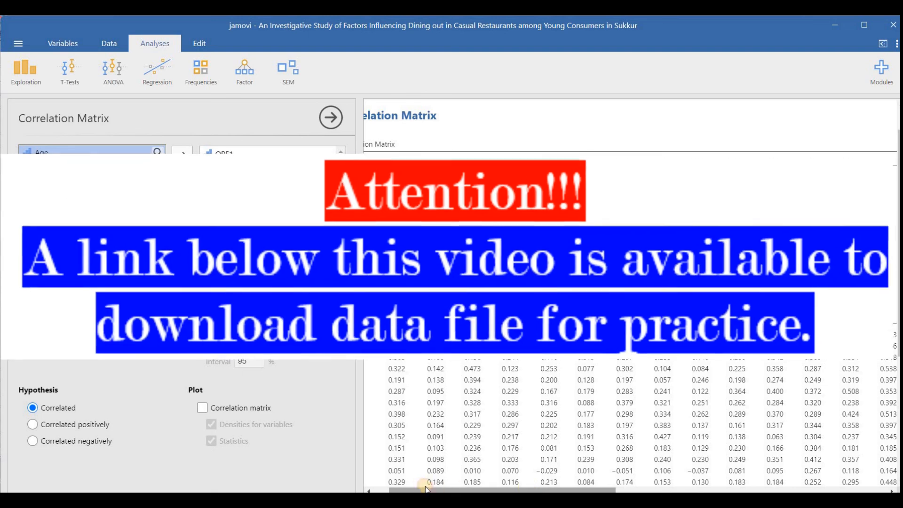
{"action": "left_click_drag", "start_coordinate": [427, 490], "coordinate": [411, 490]}
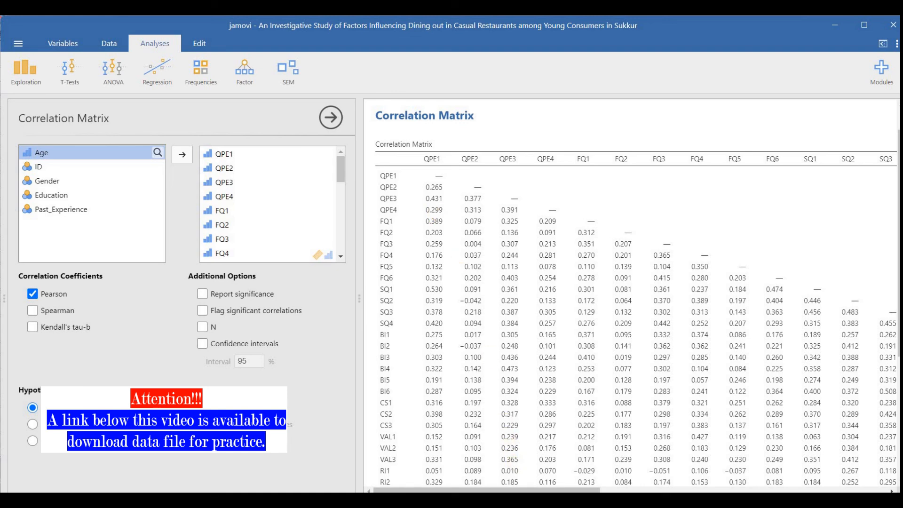
{"action": "mouse_move", "coordinate": [579, 472]}
{"action": "left_click", "coordinate": [490, 455]}
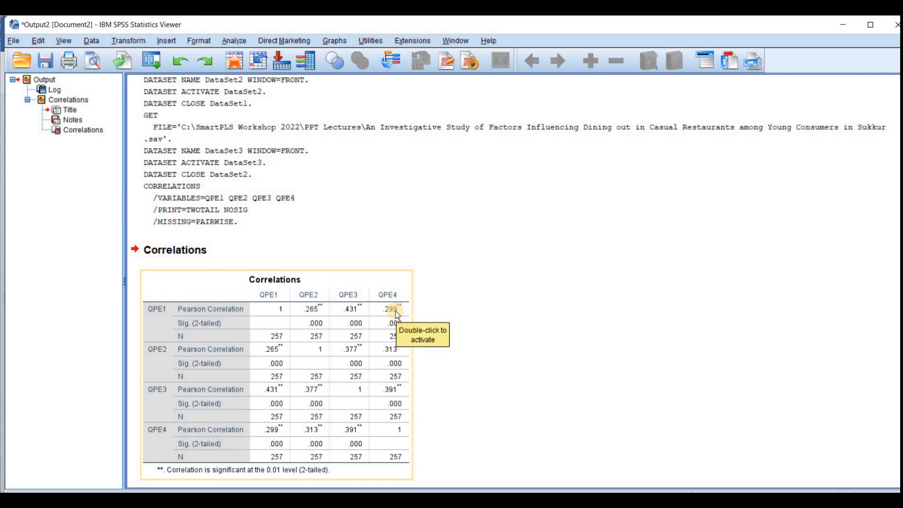
{"action": "mouse_move", "coordinate": [555, 492]}
{"action": "left_click", "coordinate": [555, 449]}
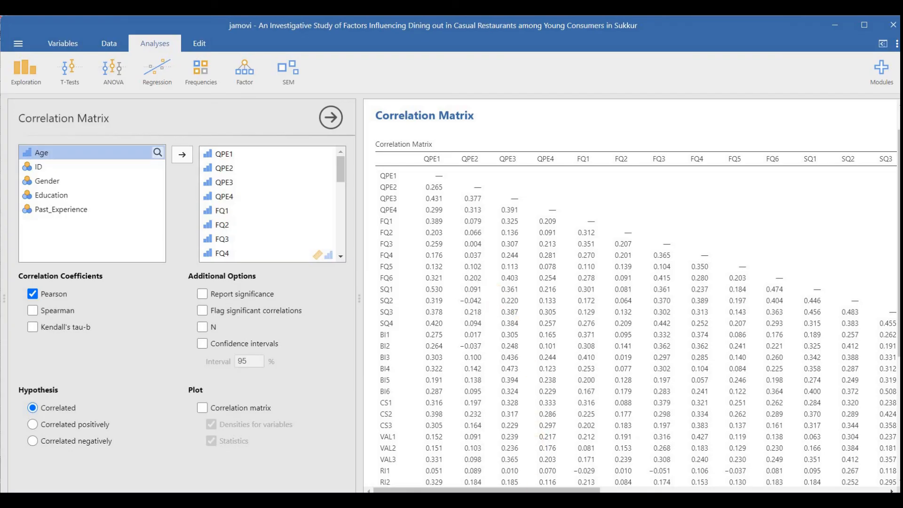
{"action": "left_click", "coordinate": [473, 454]}
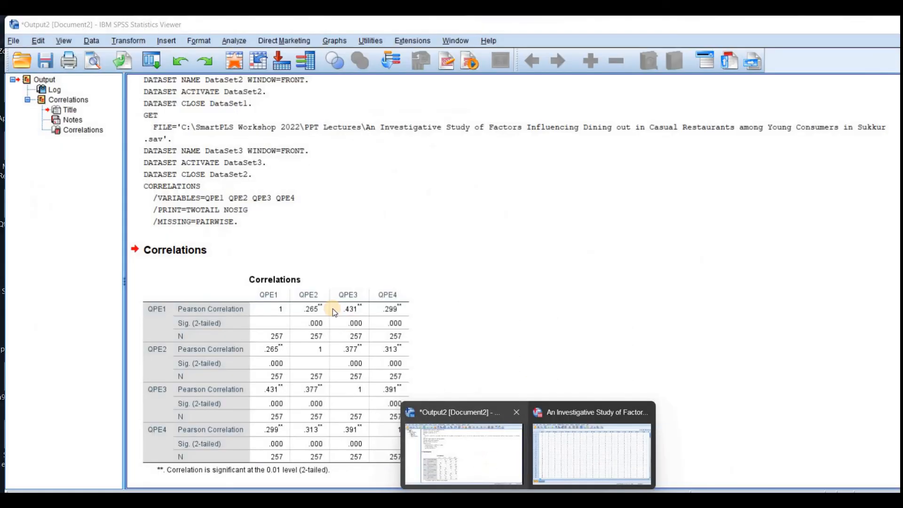
- Check the copy and export options of the SPSS Correlations table, then those of the correlation matrix table in jamovi
{"action": "right_click", "coordinate": [325, 323]}
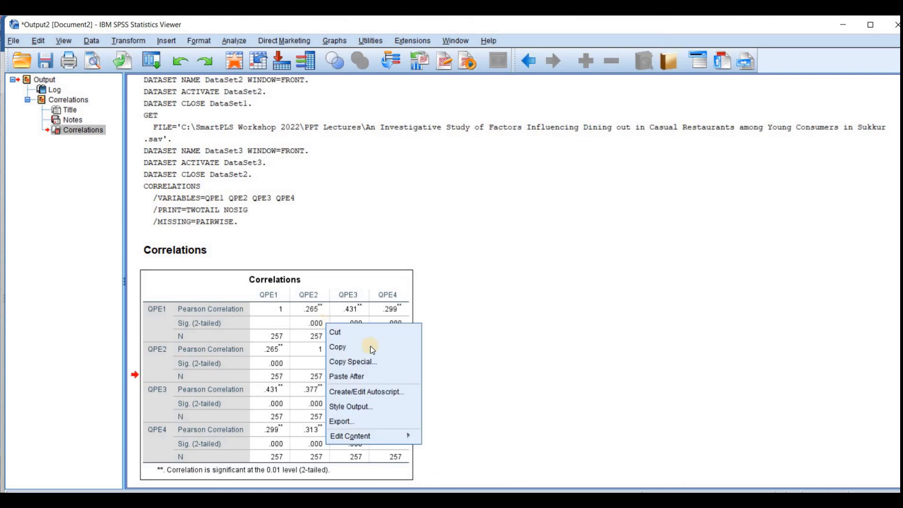
{"action": "left_click", "coordinate": [436, 346]}
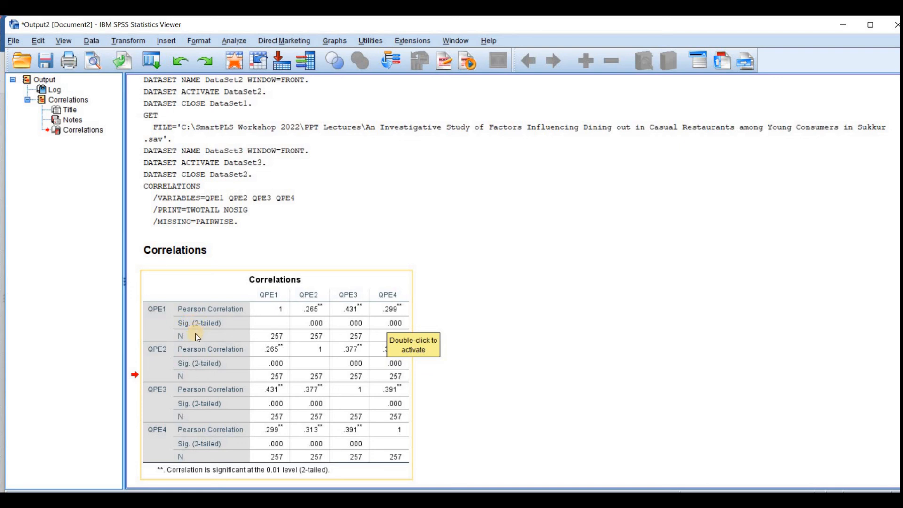
{"action": "left_click", "coordinate": [554, 451]}
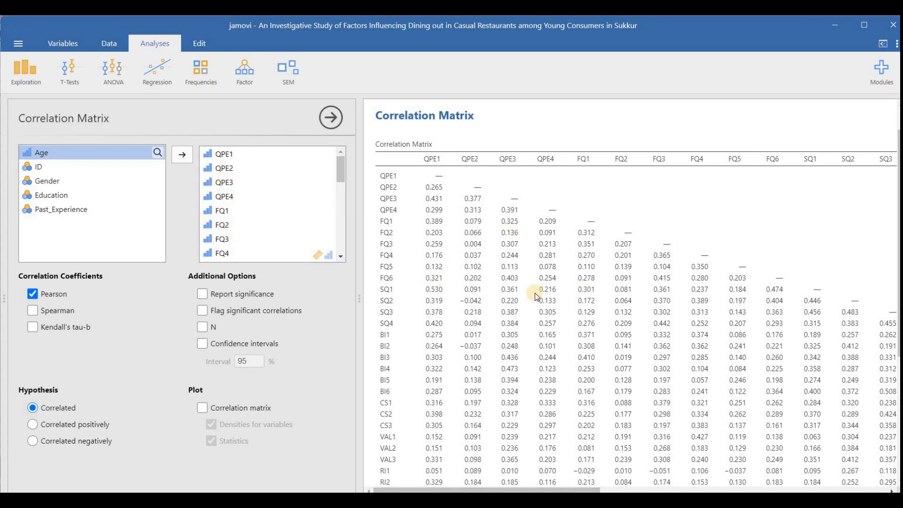
{"action": "right_click", "coordinate": [605, 277]}
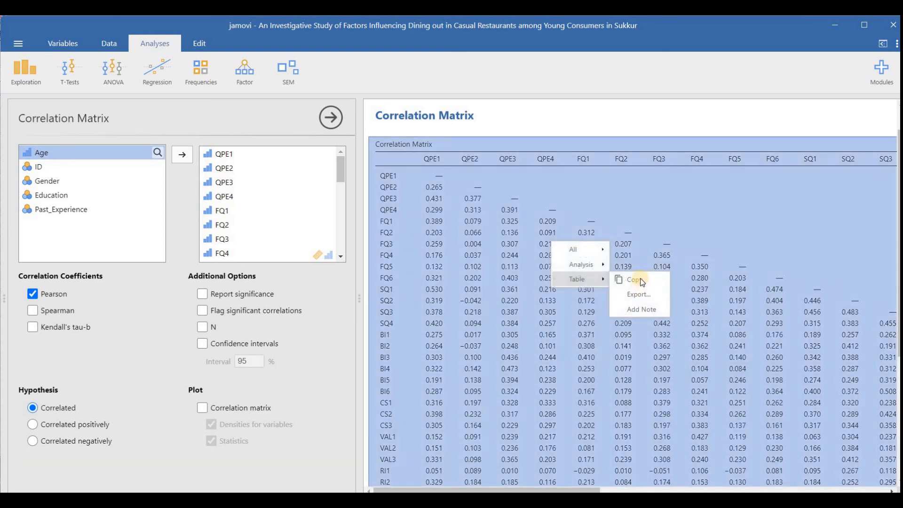
{"action": "left_click", "coordinate": [688, 218]}
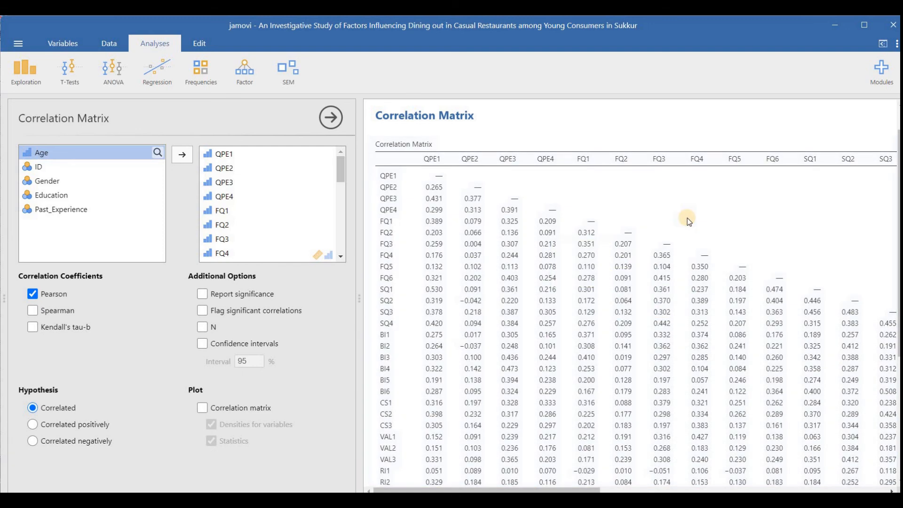